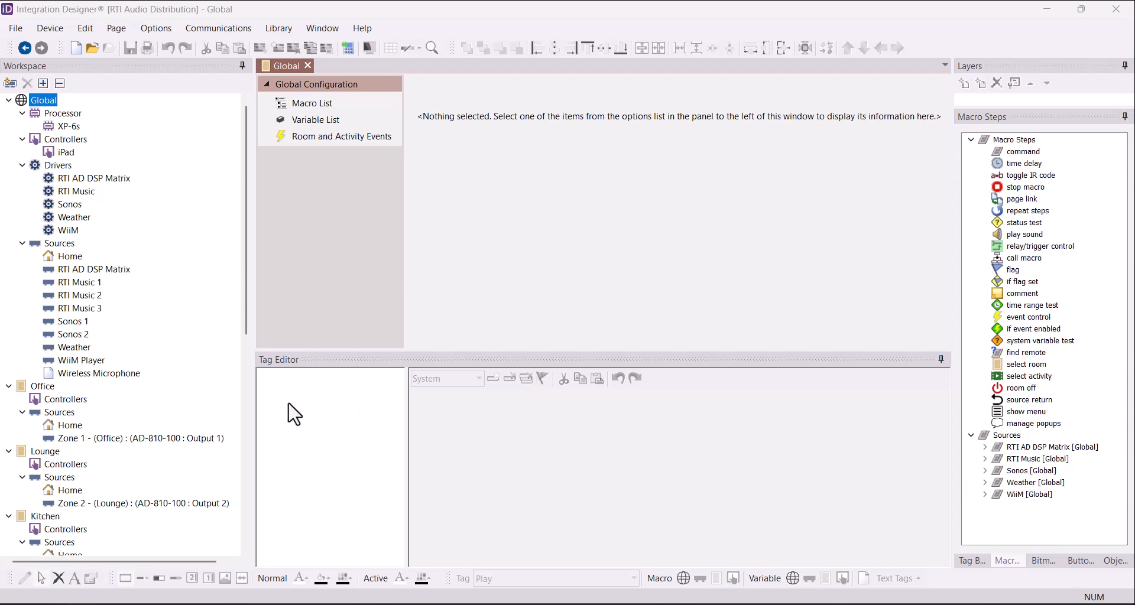
# - Select the Office room in the Workspace tree and show its Activities list
pyautogui.scroll(-6, 228, 409)
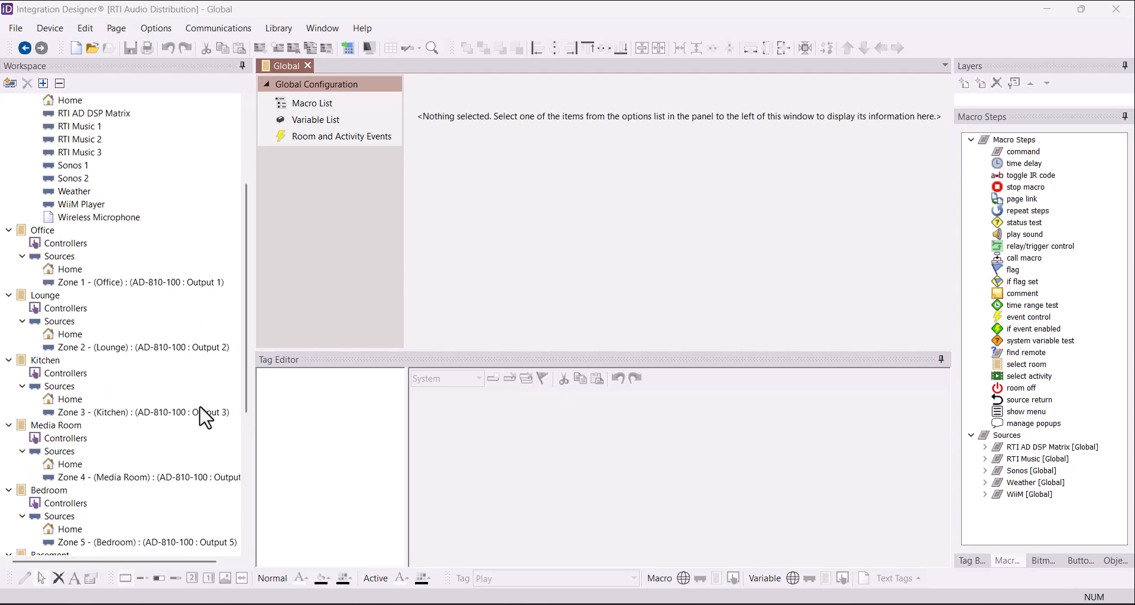
pyautogui.scroll(-2, 204, 417)
pyautogui.scroll(-1, 205, 417)
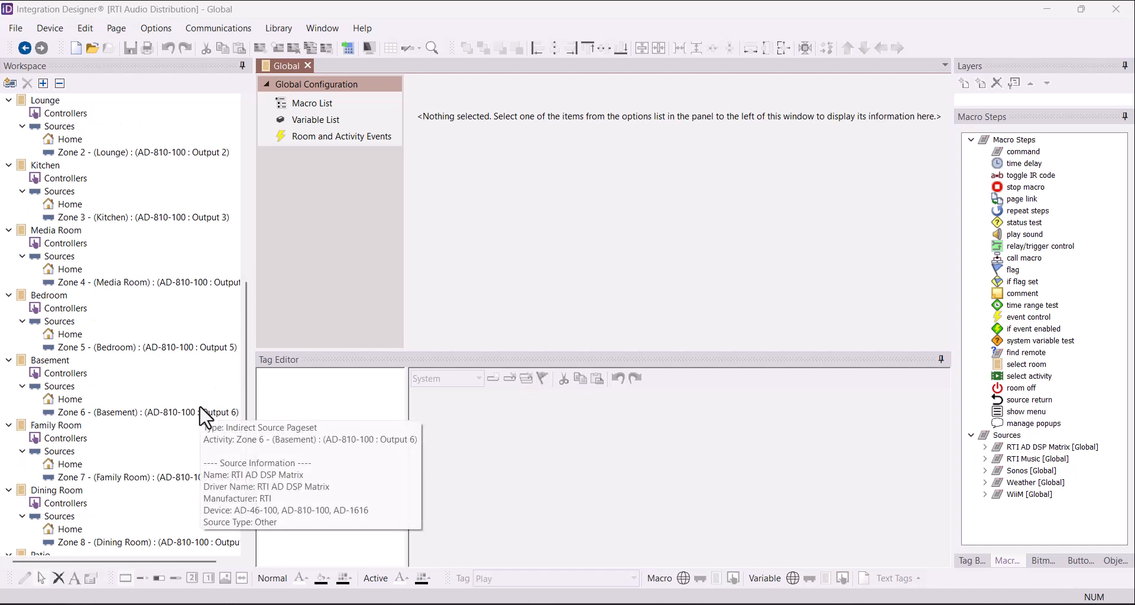
pyautogui.scroll(2, 204, 417)
pyautogui.scroll(6, 205, 417)
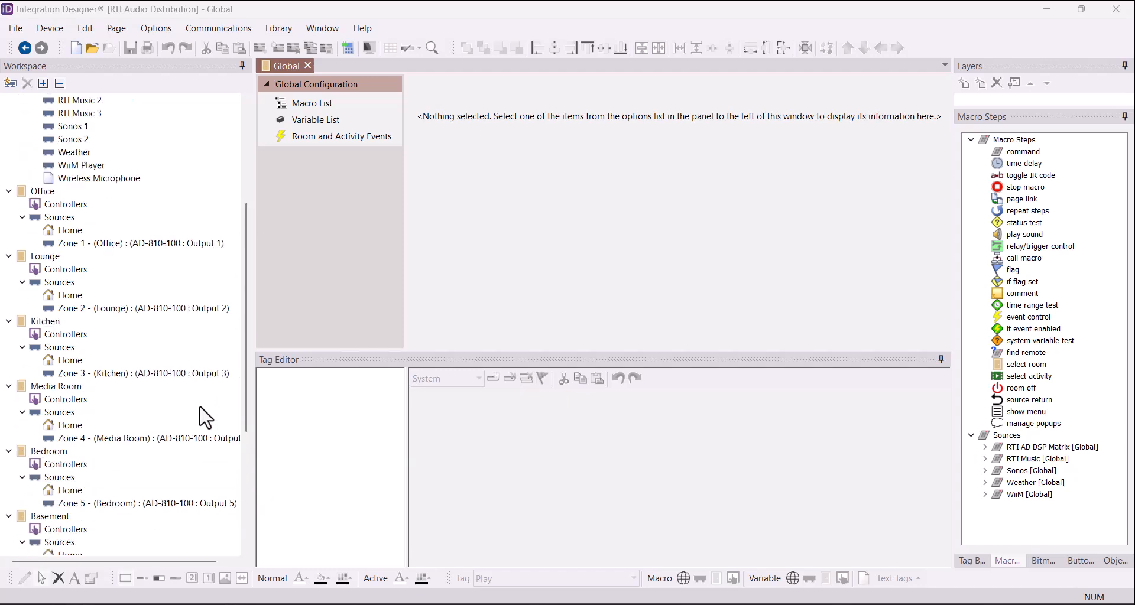
pyautogui.scroll(1, 205, 417)
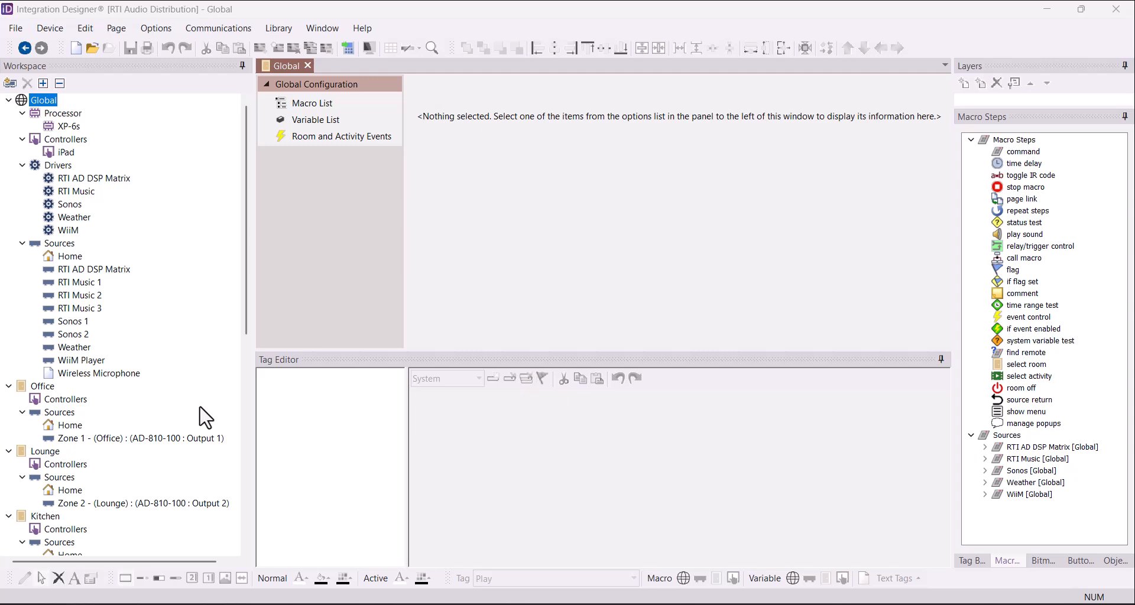
pyautogui.click(51, 388)
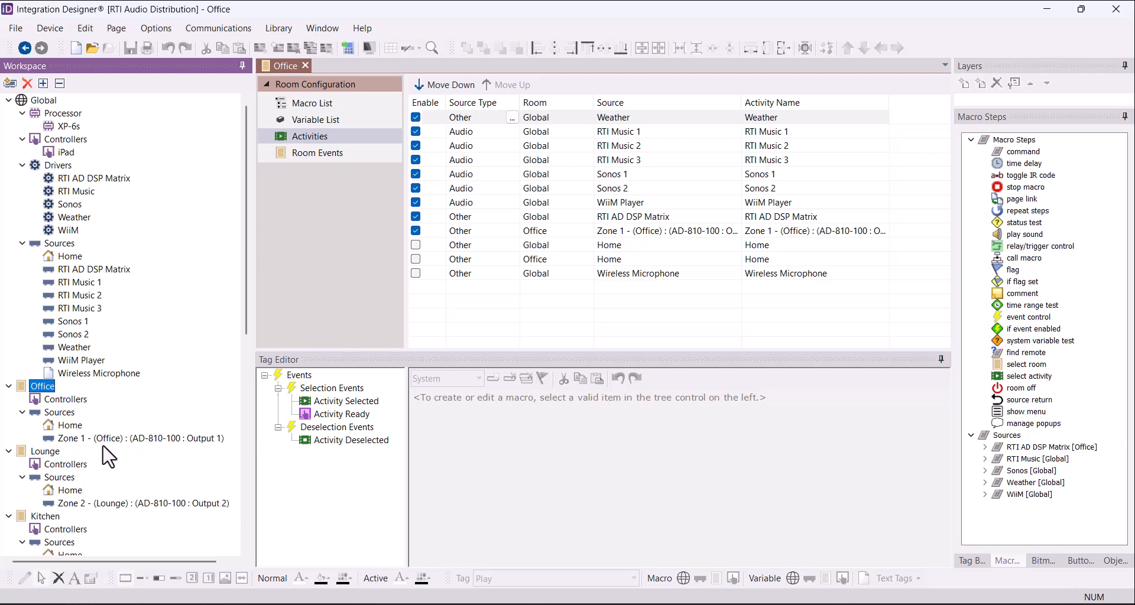
pyautogui.click(331, 141)
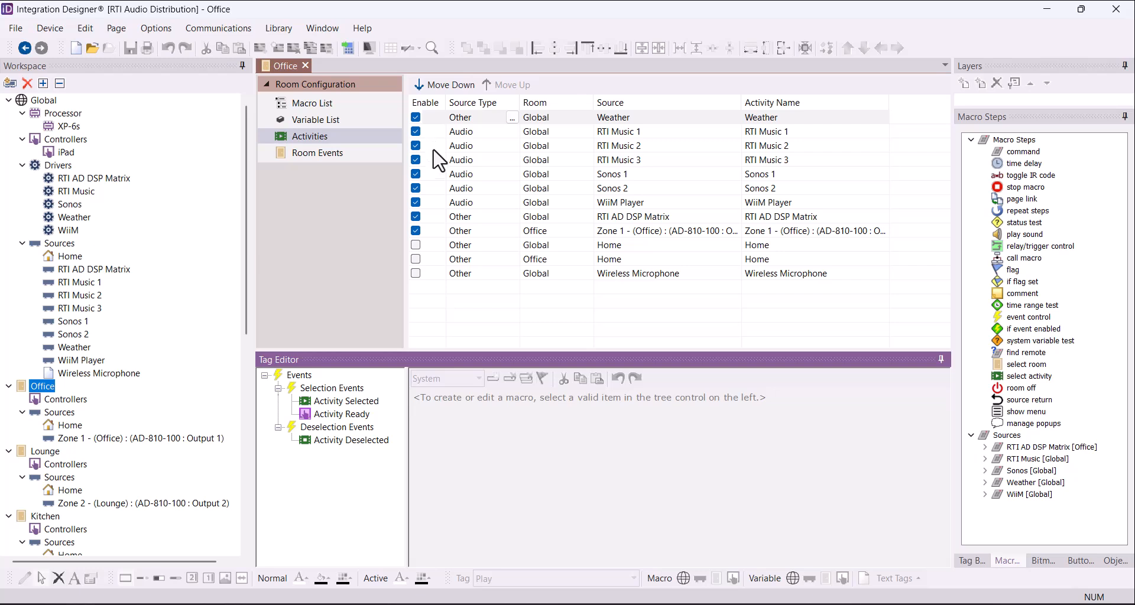
# - Disable RTI AD DSP Matrix and Zone 1 (Office), and enable Home (Global) and Wireless Microphone
pyautogui.click(417, 217)
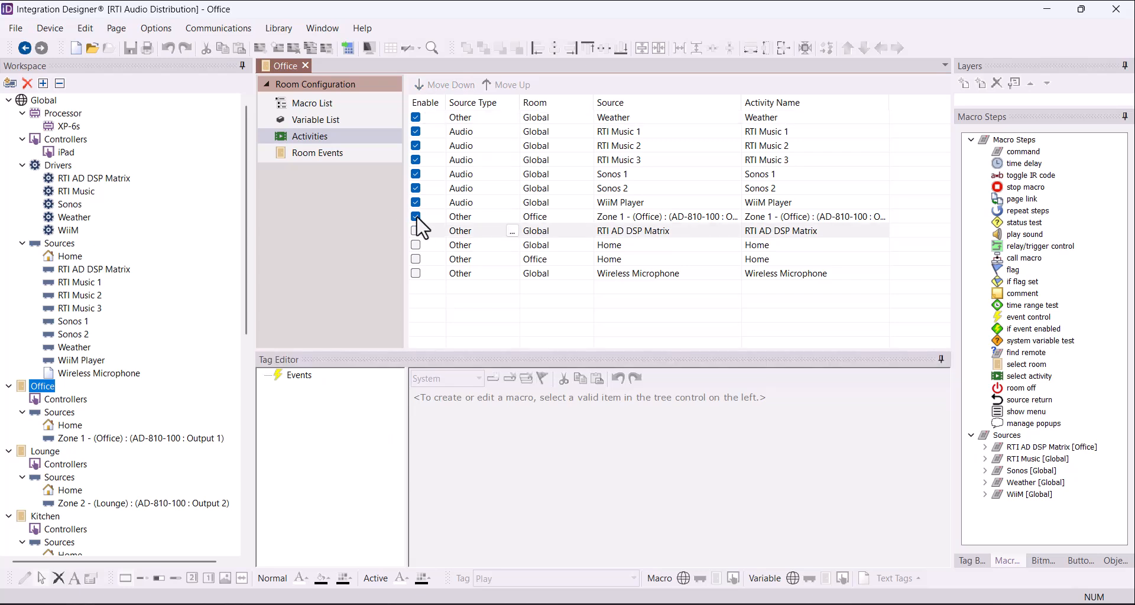
pyautogui.click(417, 218)
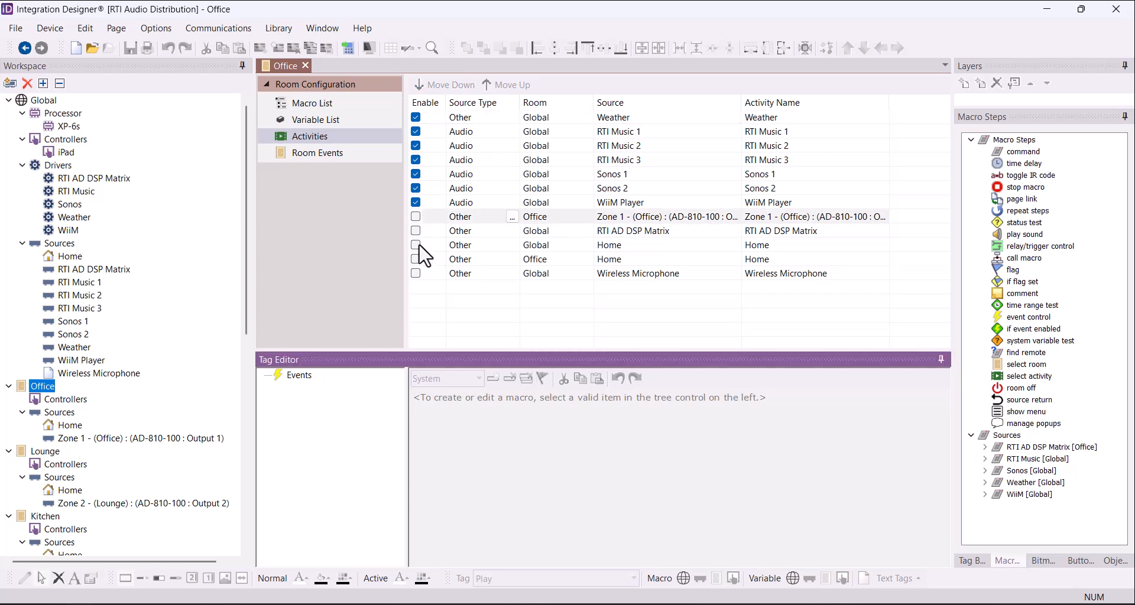
pyautogui.click(416, 244)
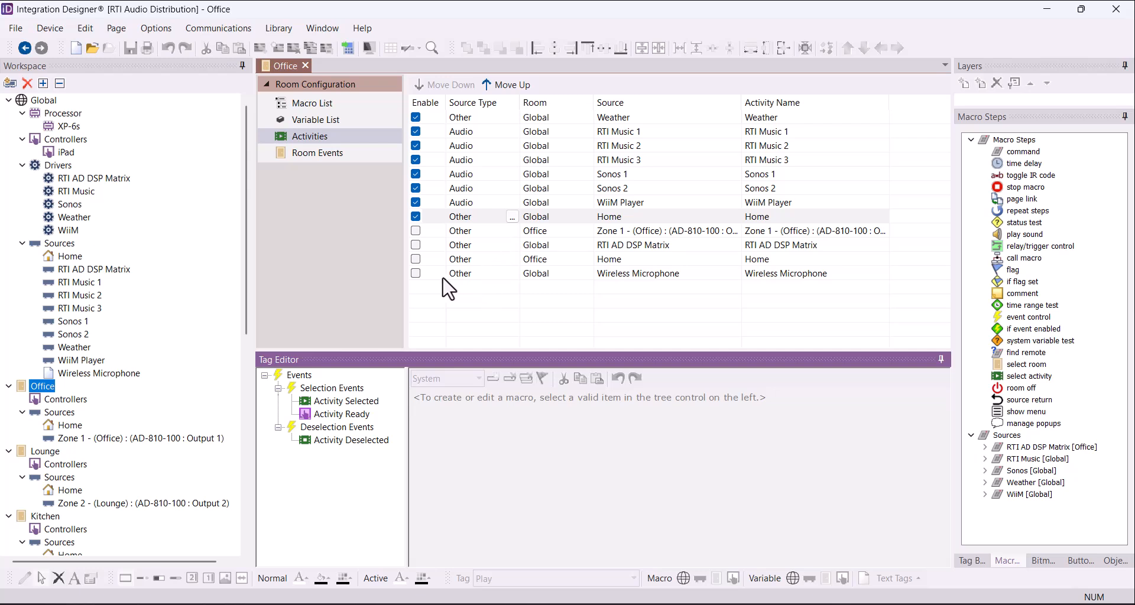
pyautogui.click(415, 274)
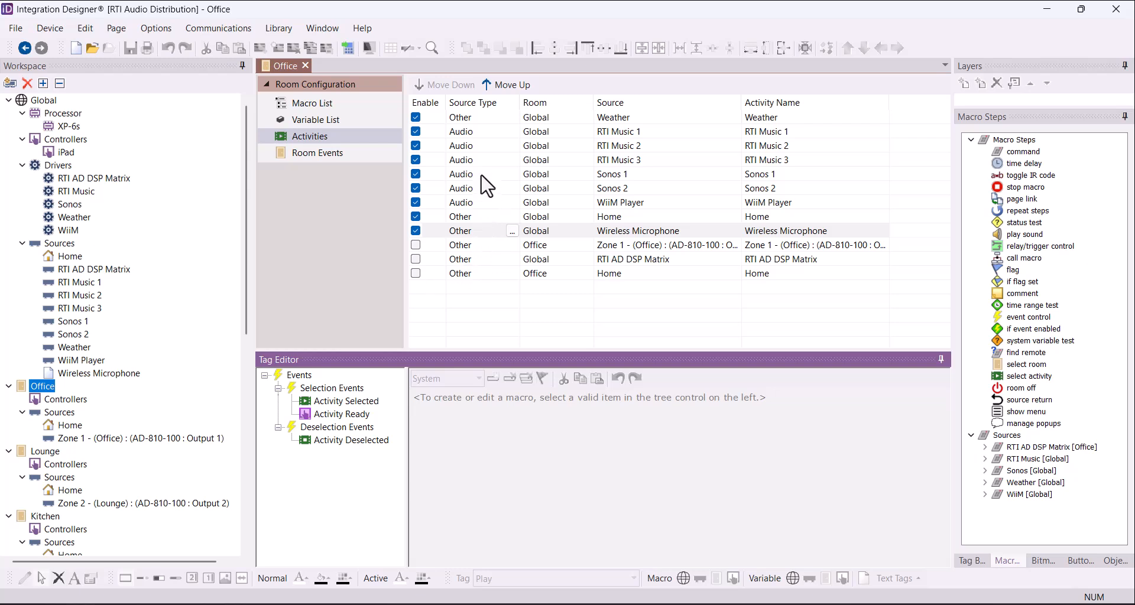
pyautogui.click(499, 107)
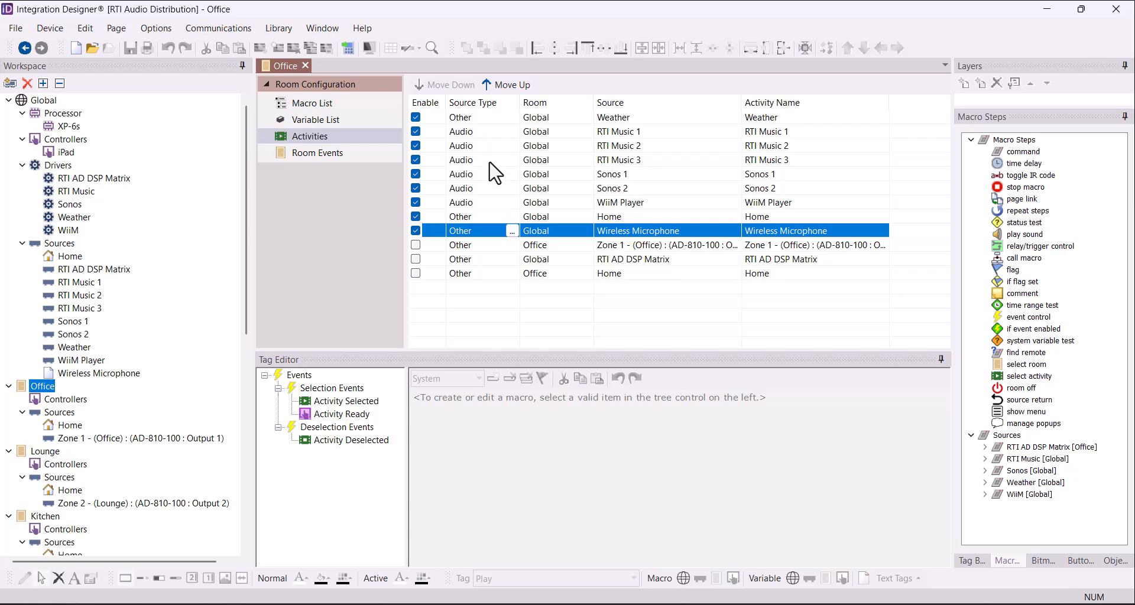
pyautogui.click(491, 175)
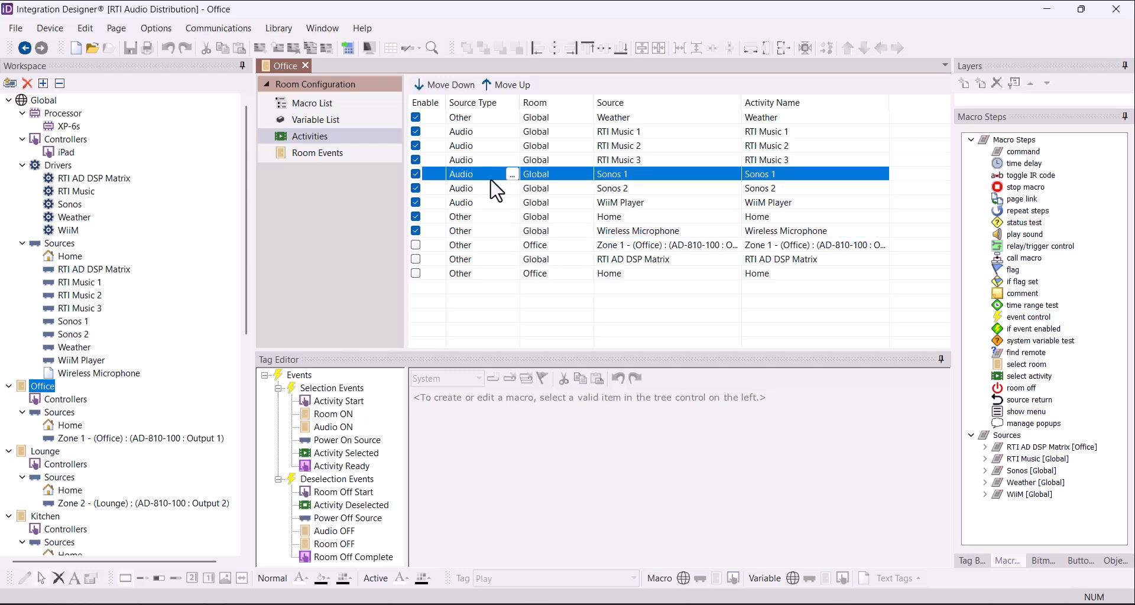
pyautogui.click(494, 135)
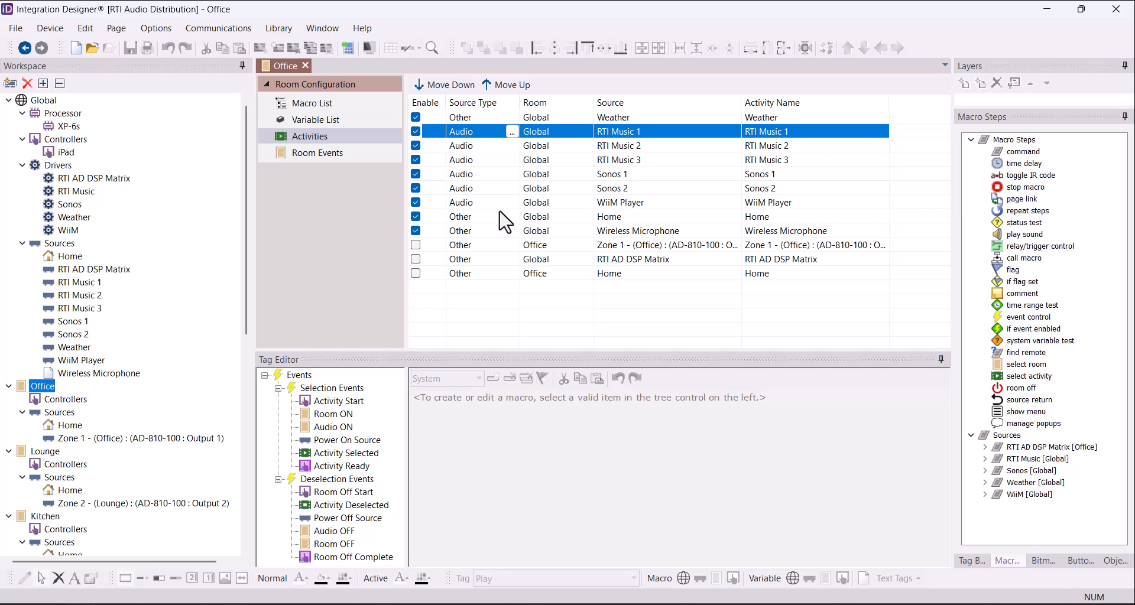
pyautogui.click(484, 116)
pyautogui.click(485, 132)
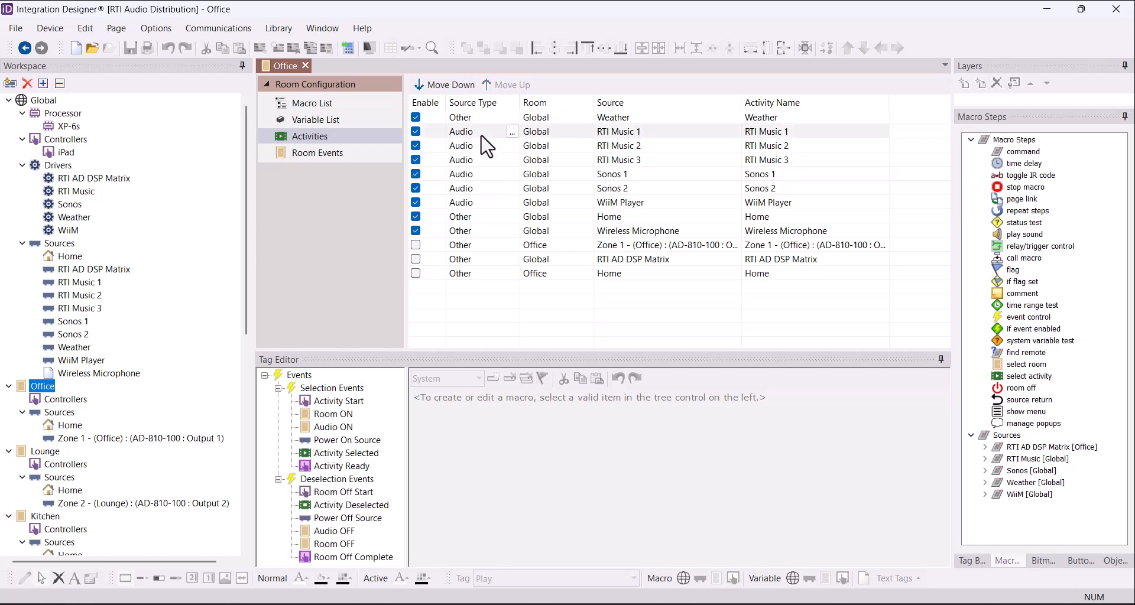
pyautogui.click(490, 231)
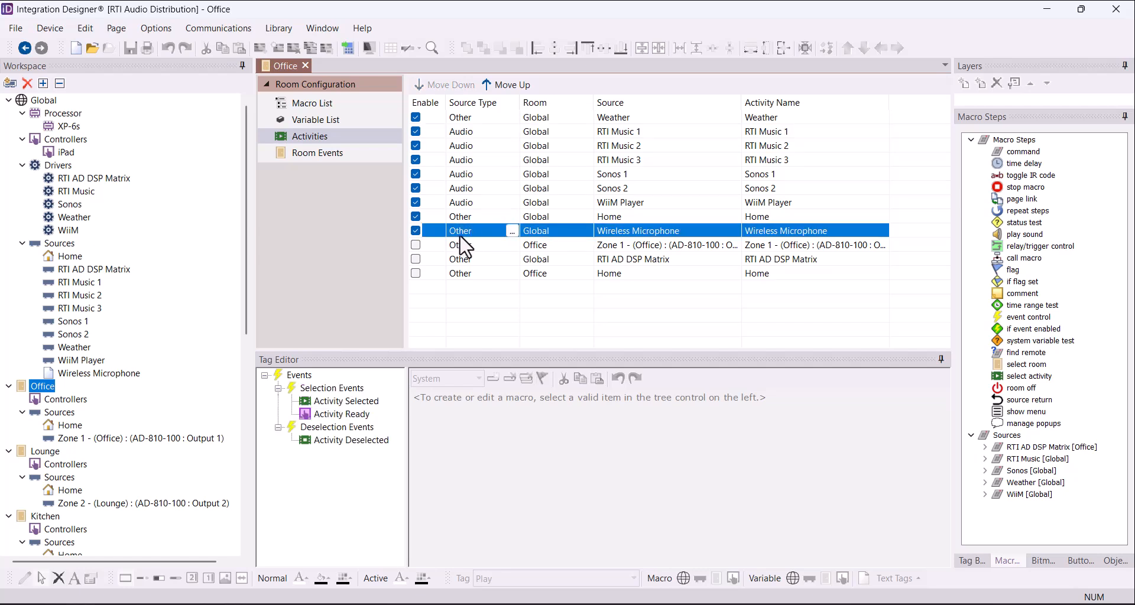
# - Change the Wireless Microphone activity's source type from Other to Audio
pyautogui.click(512, 231)
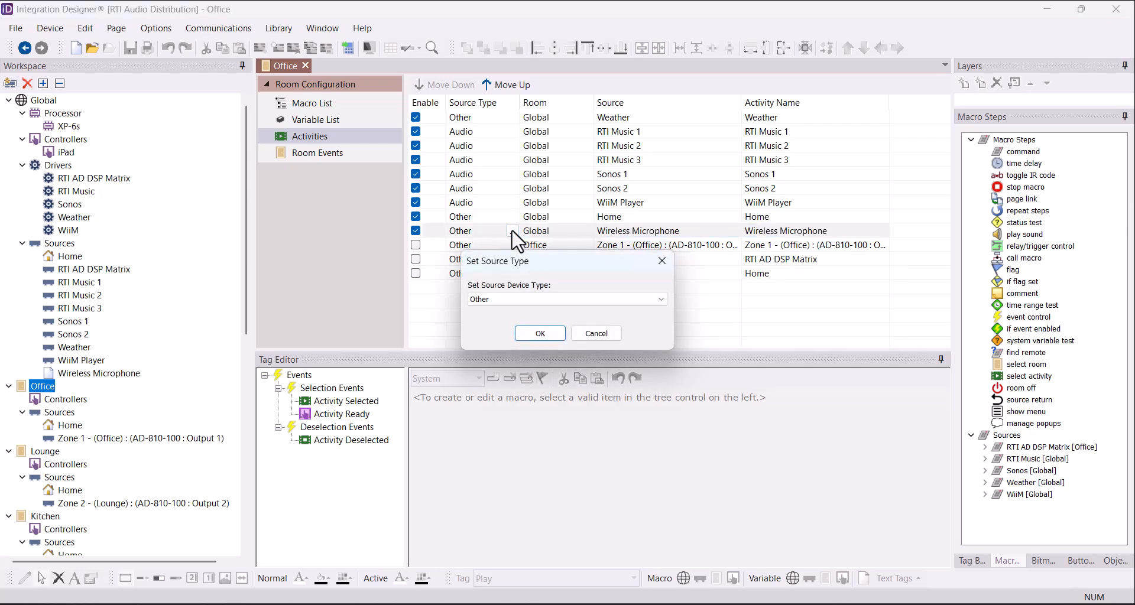
pyautogui.click(537, 299)
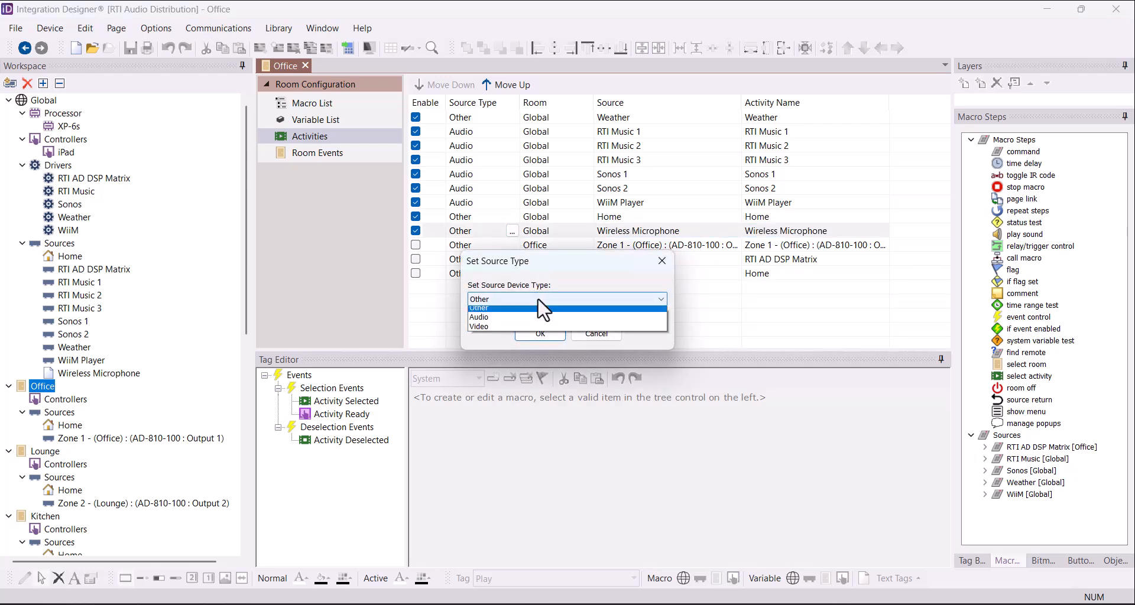
pyautogui.click(538, 317)
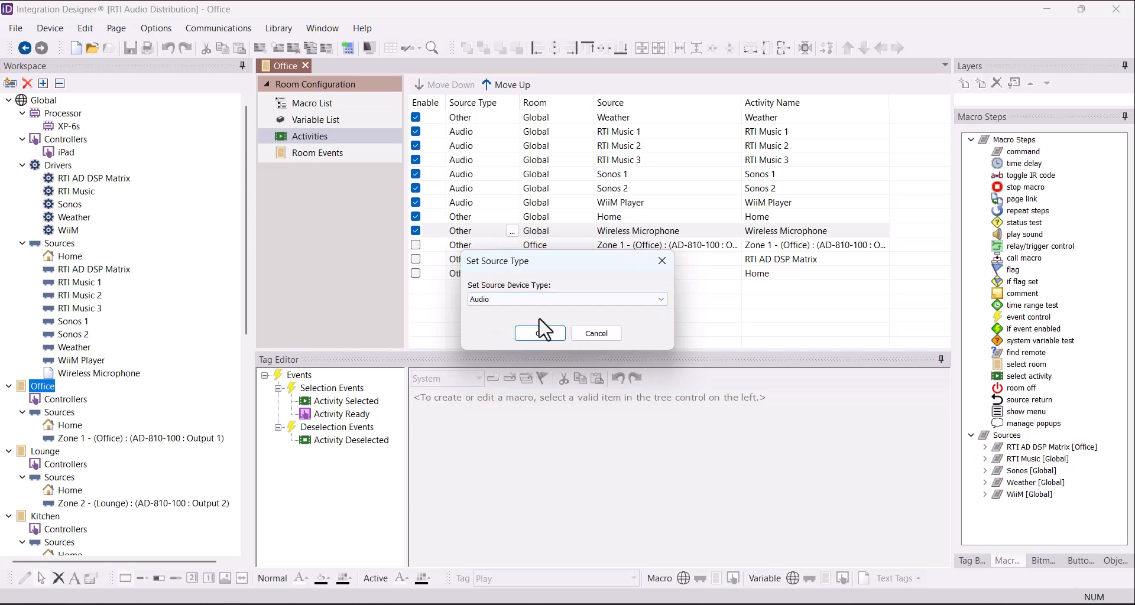
pyautogui.click(539, 332)
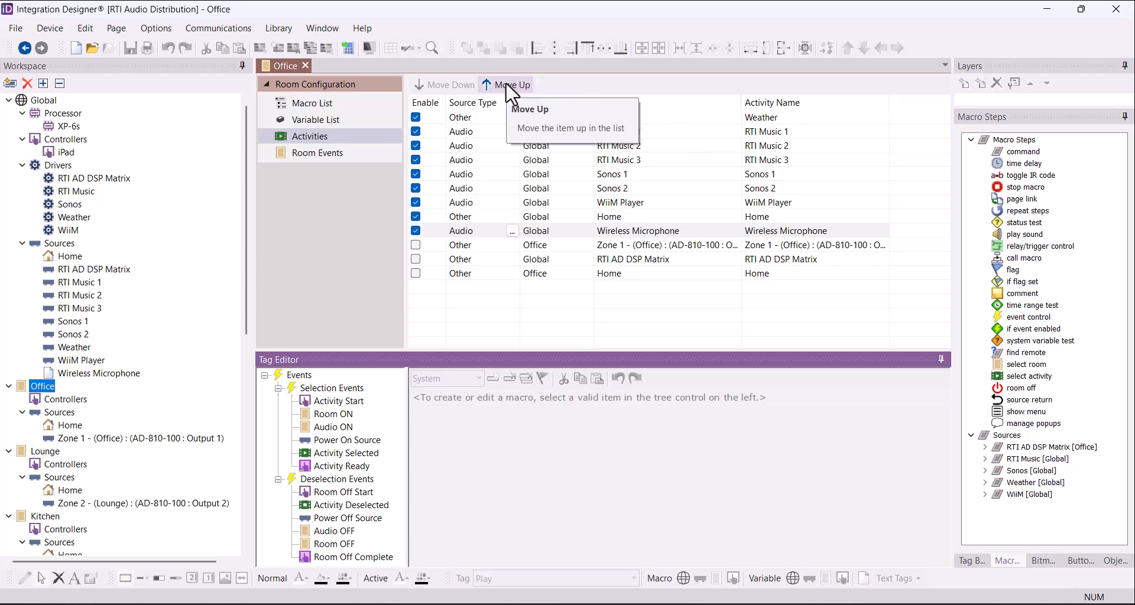
# - Move the Home activity up four places to the top of the Office list
pyautogui.click(701, 120)
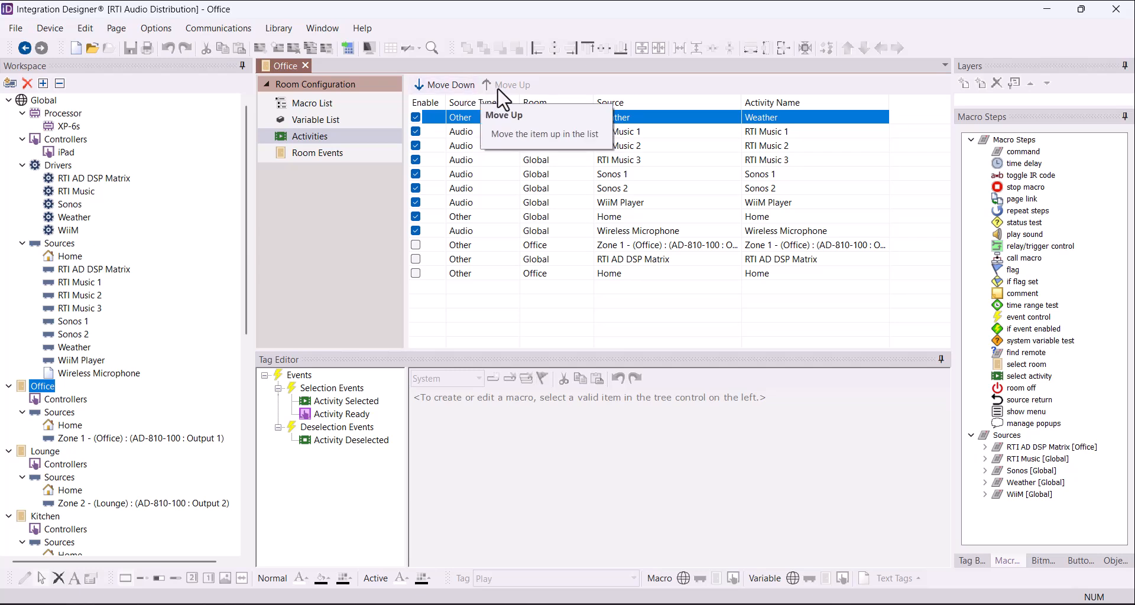
pyautogui.click(502, 116)
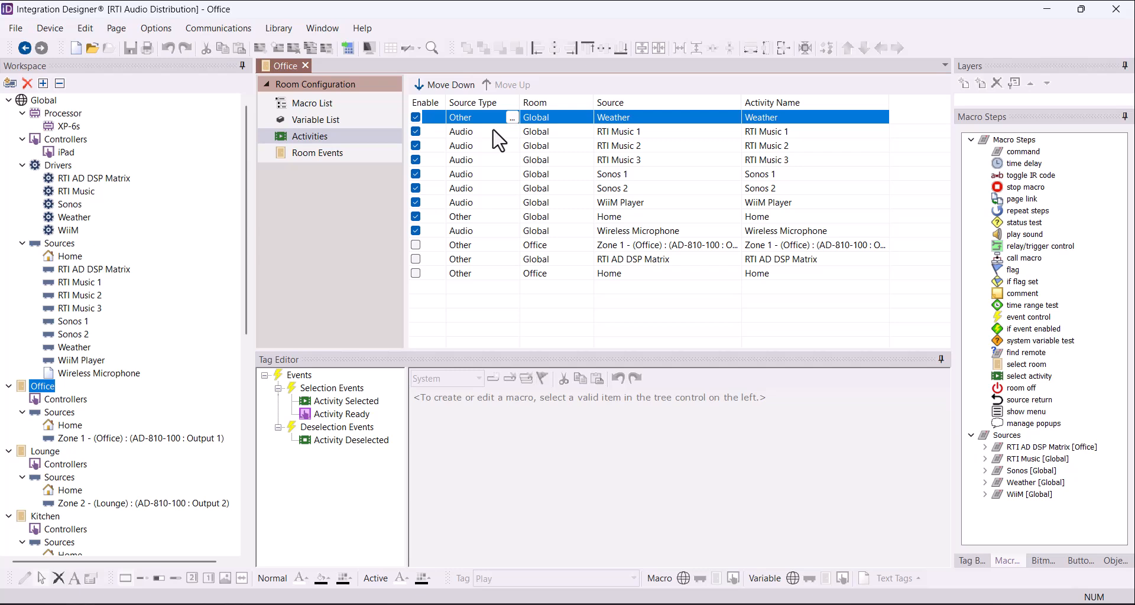
pyautogui.click(615, 219)
pyautogui.click(518, 85)
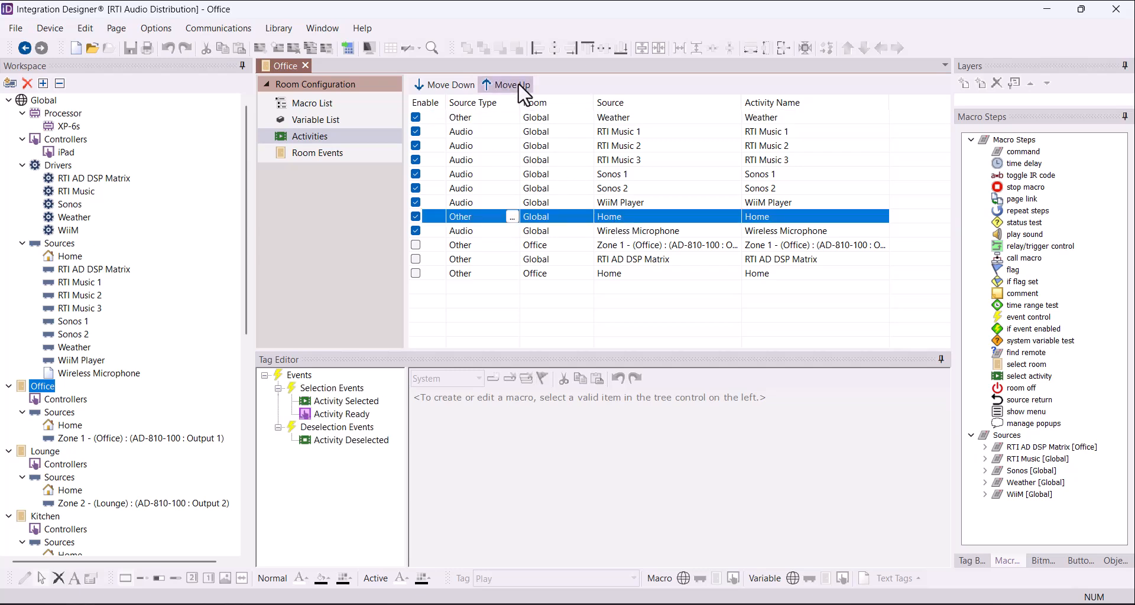
pyautogui.click(518, 85)
pyautogui.click(518, 85)
pyautogui.click(519, 84)
pyautogui.click(518, 85)
pyautogui.click(518, 84)
pyautogui.click(518, 84)
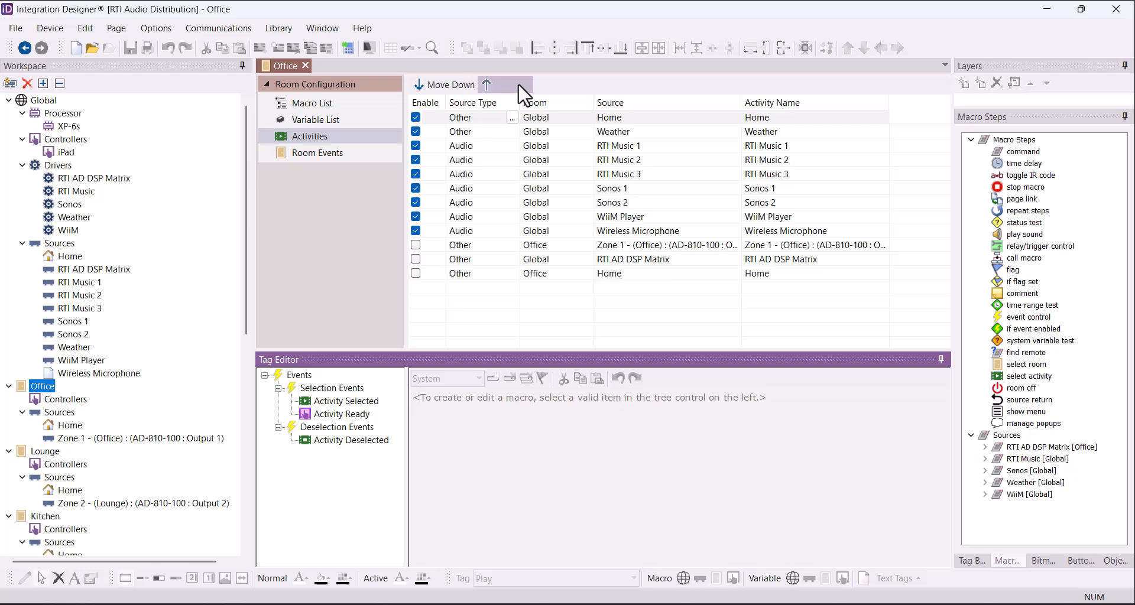
# - Move the Weather activity down four places so it sits below Wireless Microphone
pyautogui.click(468, 132)
pyautogui.click(453, 84)
pyautogui.click(453, 84)
pyautogui.click(452, 85)
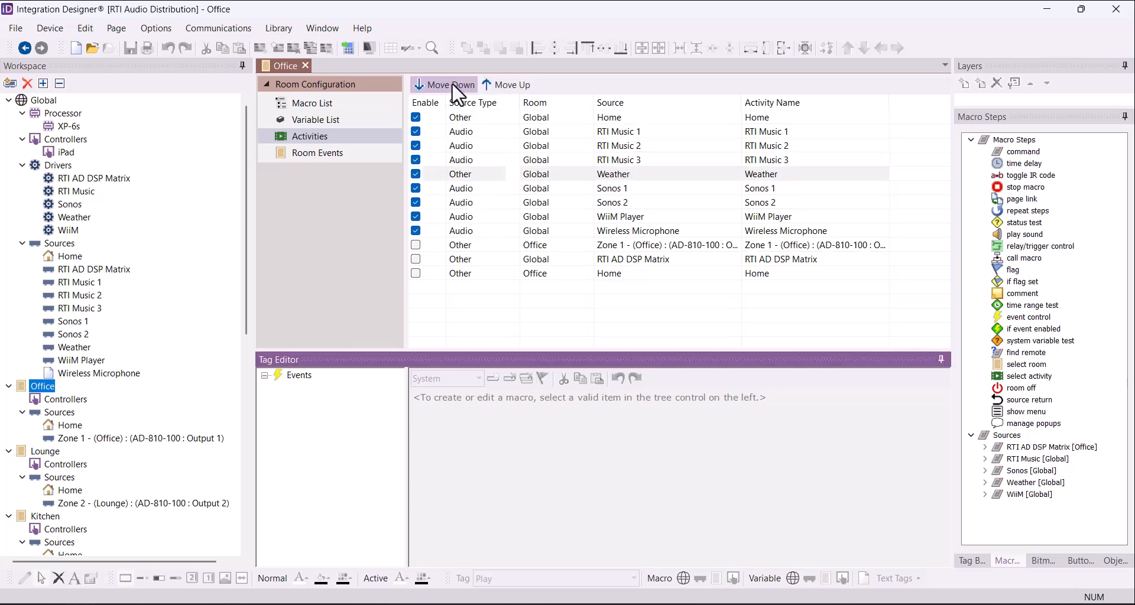
pyautogui.click(452, 85)
pyautogui.click(453, 85)
pyautogui.click(452, 85)
pyautogui.click(452, 85)
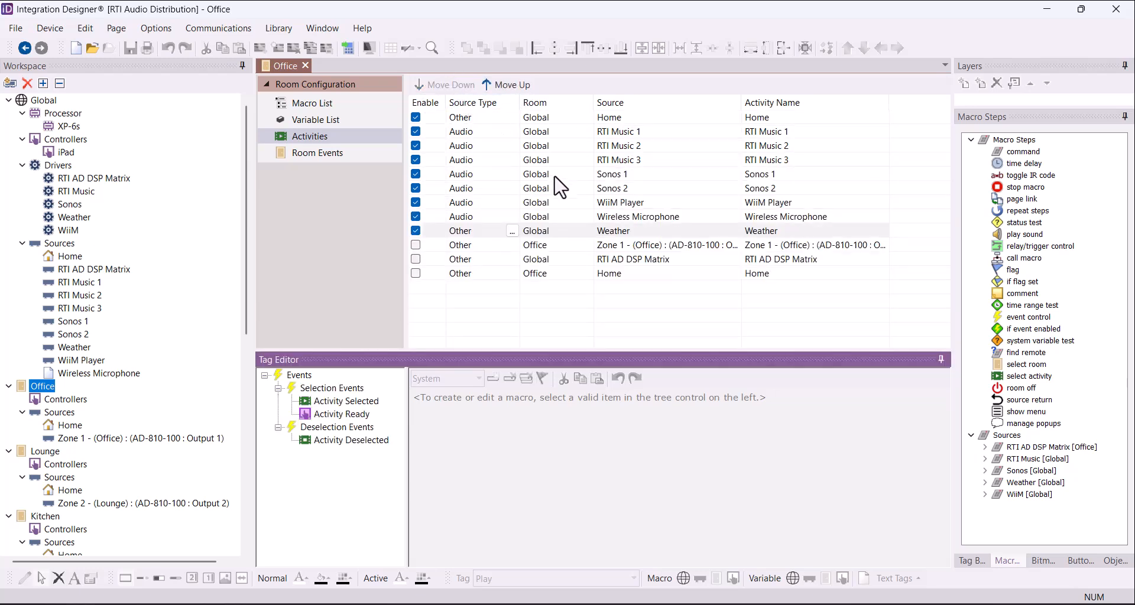
pyautogui.click(603, 216)
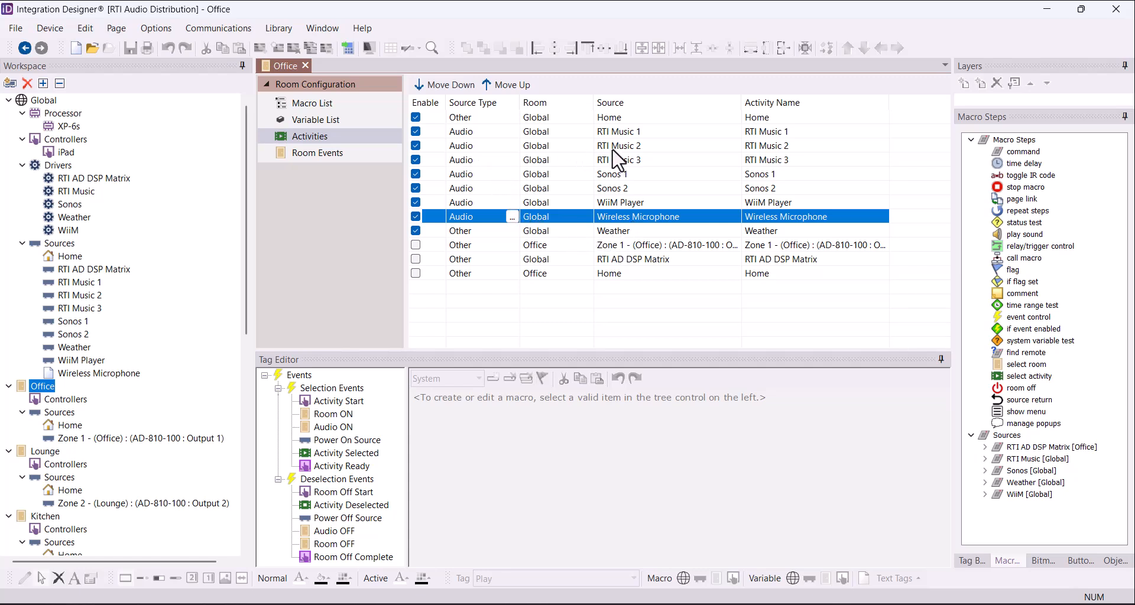
# - Select the RTI Music 1 activity's name to start renaming it
pyautogui.click(819, 133)
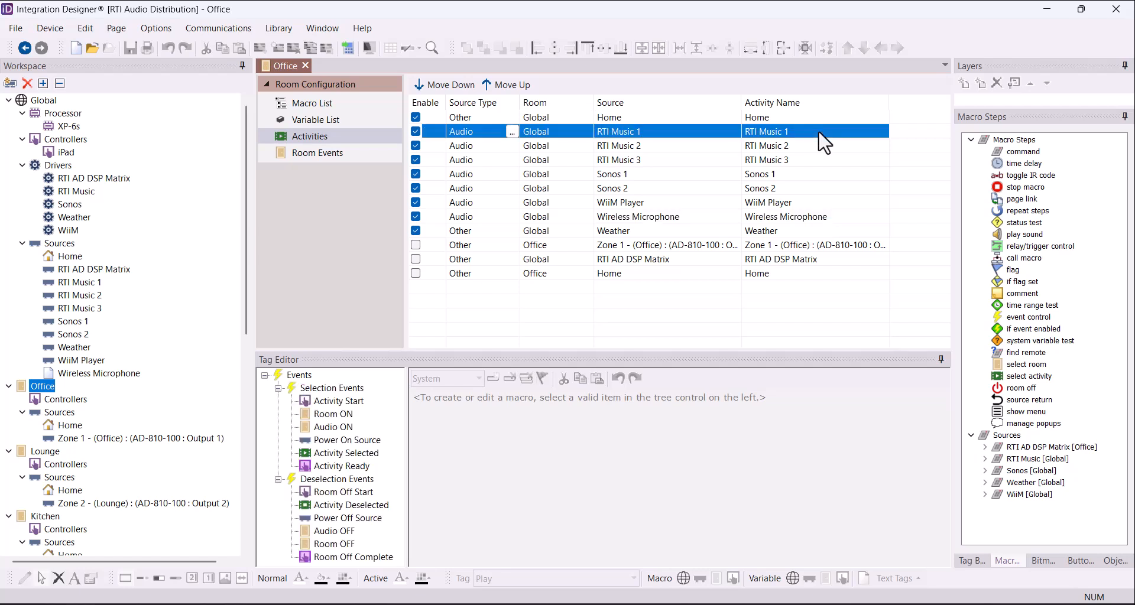